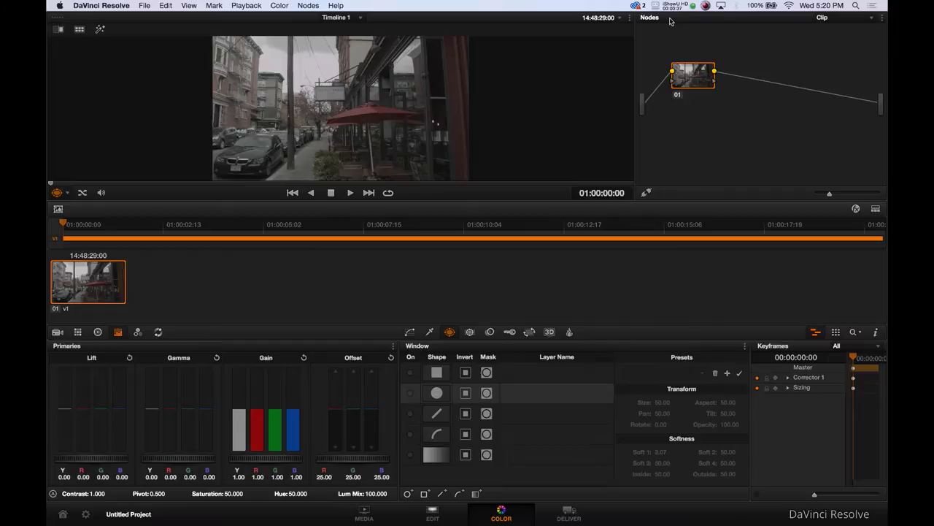
Step: Add nodes 02–04 after node 01, then apply the New York State 33 CUBE cortland_33_ex+2 LUT to node 03
key(alt+s)
key(alt+s)
key(alt+s)
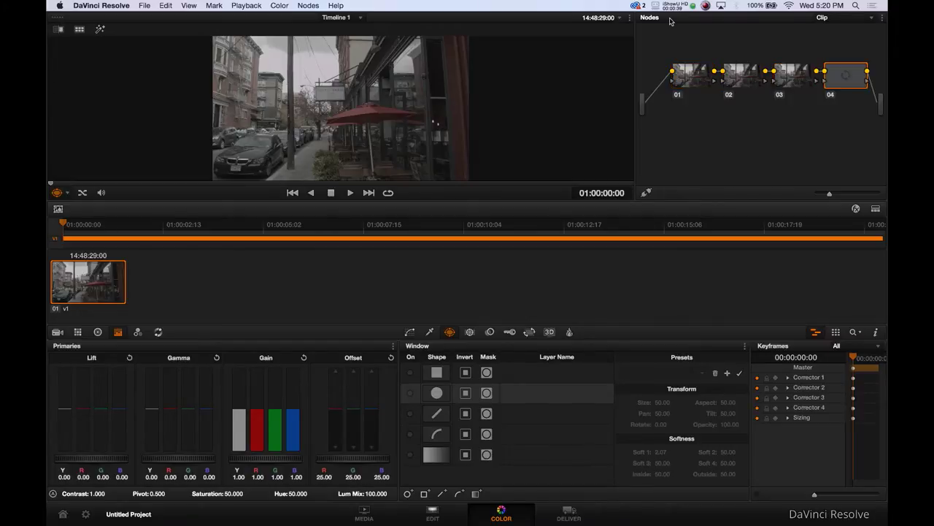
click(801, 69)
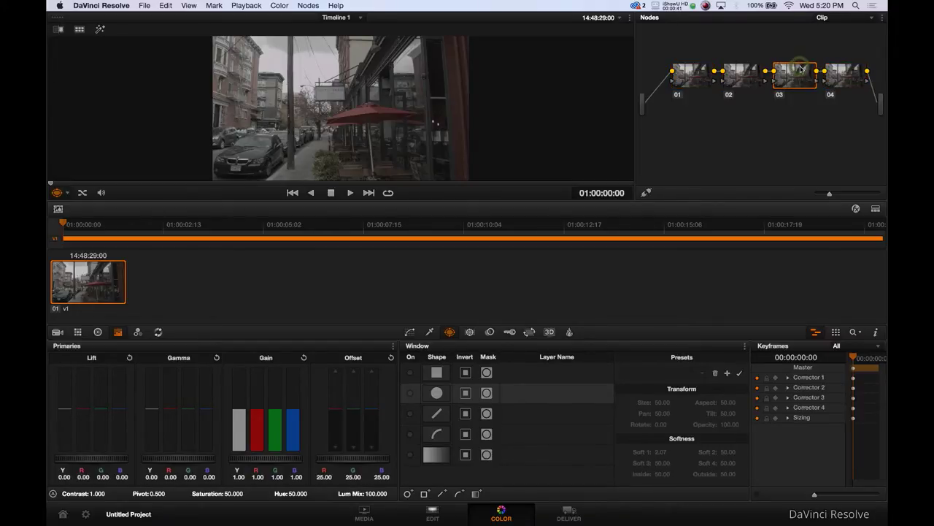
right_click(800, 68)
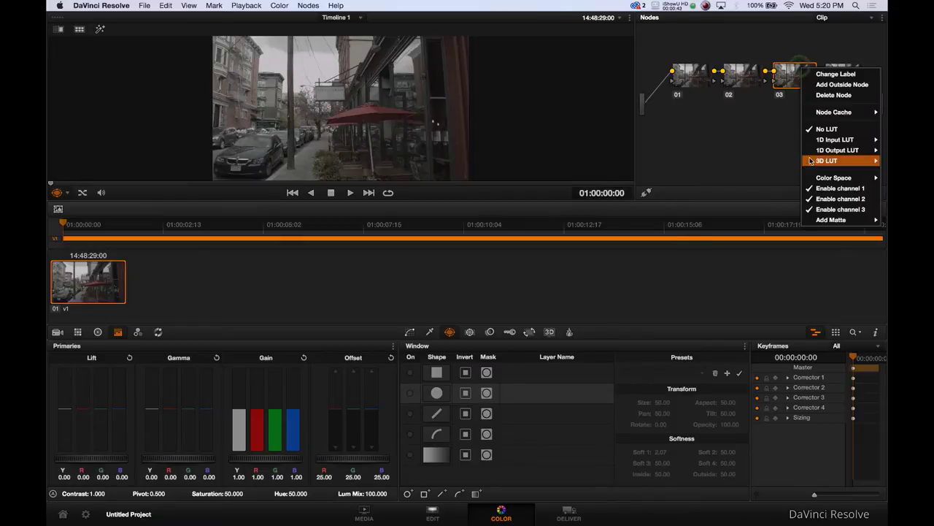
mouse_move(813, 162)
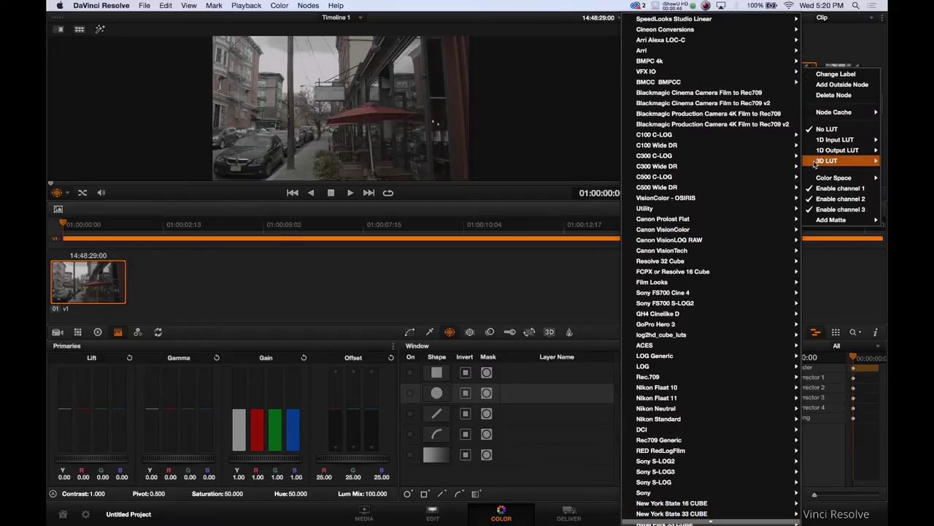
mouse_move(693, 514)
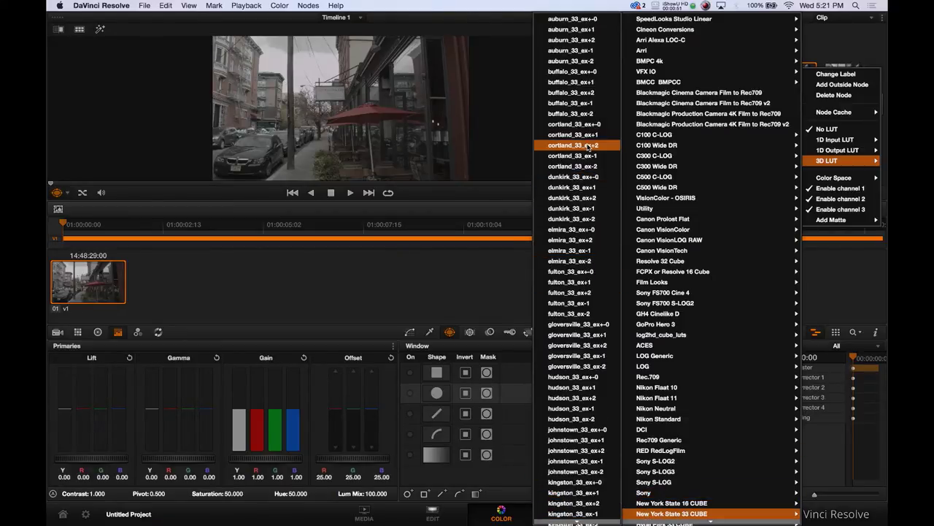
click(592, 147)
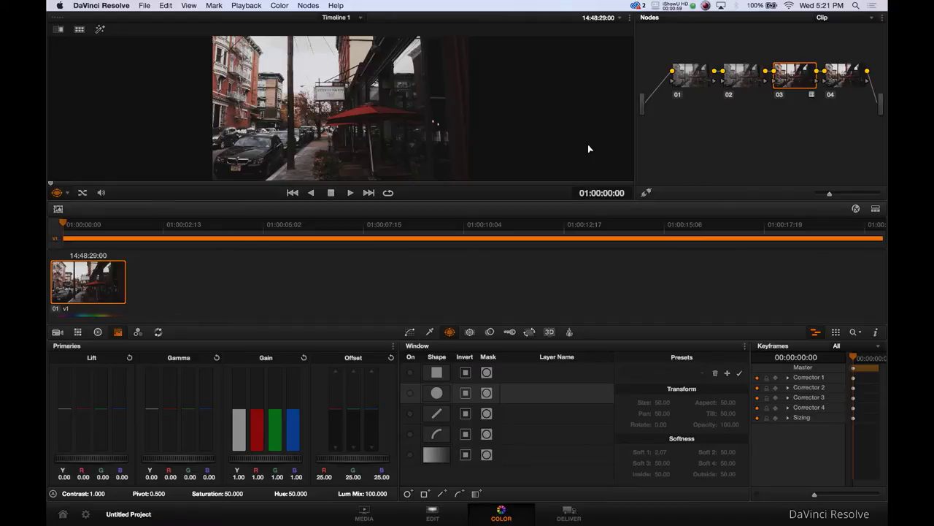
Step: On node 01, set Camera Raw Exposure 0.73, Color Temp 5669 and Sharpness 11.70
click(692, 73)
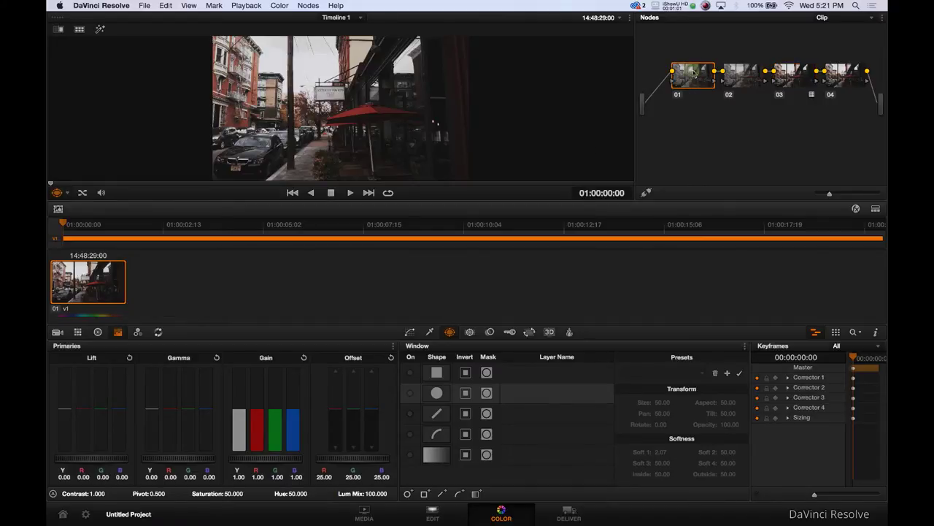
click(876, 210)
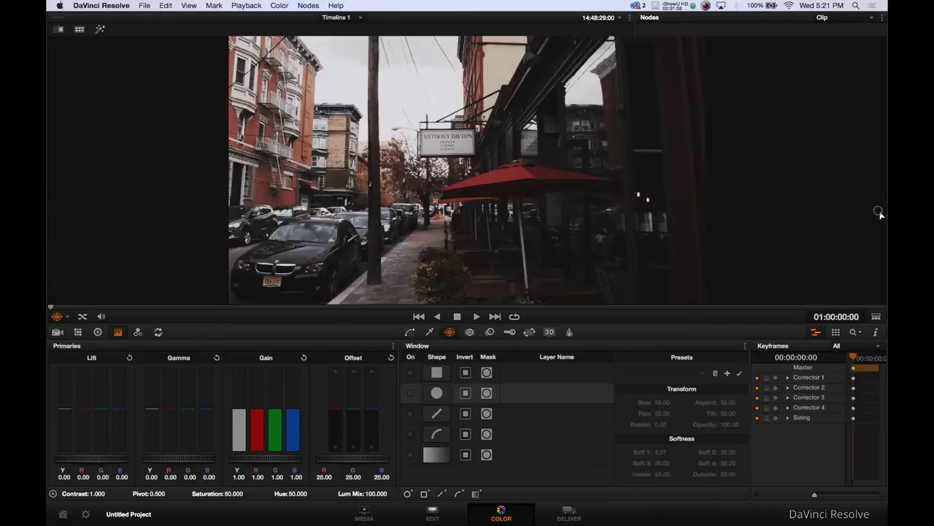
click(58, 332)
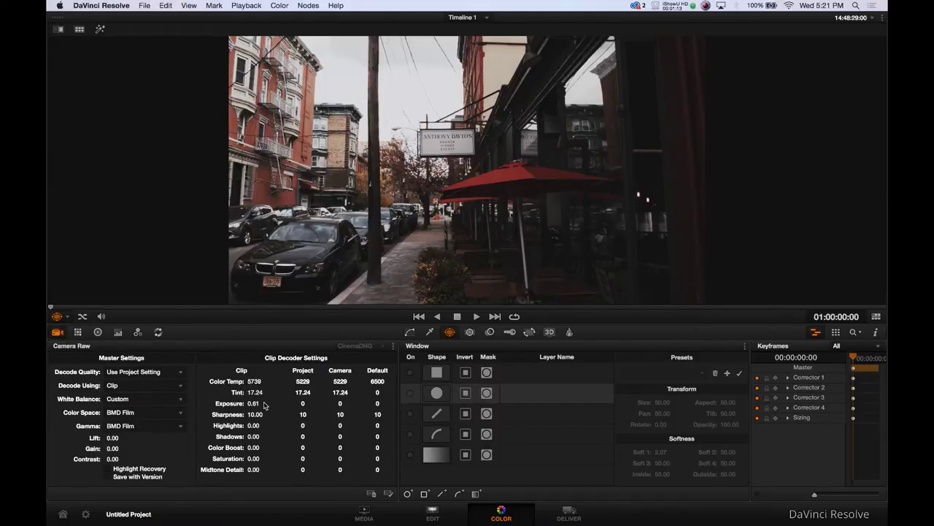
drag(265, 405, 274, 405)
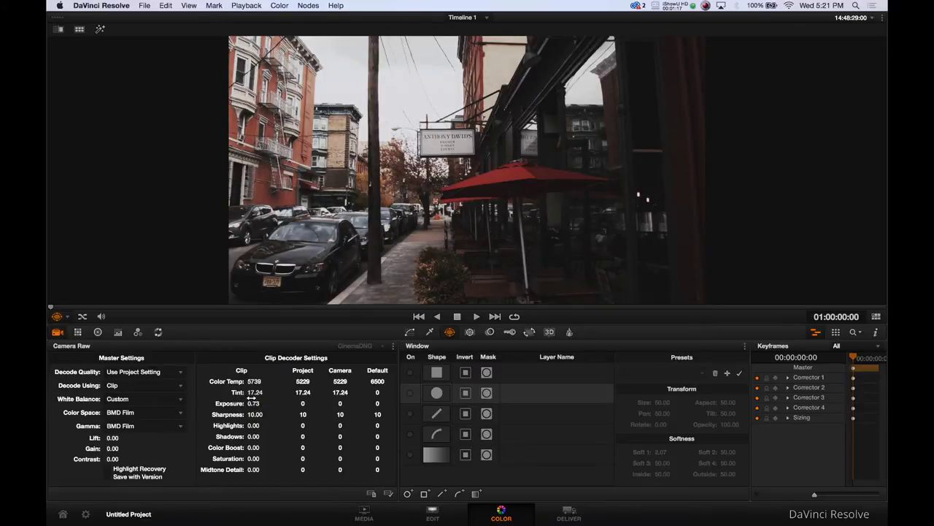
drag(254, 381, 239, 380)
drag(254, 414, 270, 414)
Step: Select node 02 and pop the Curves controls out into a large window
click(876, 316)
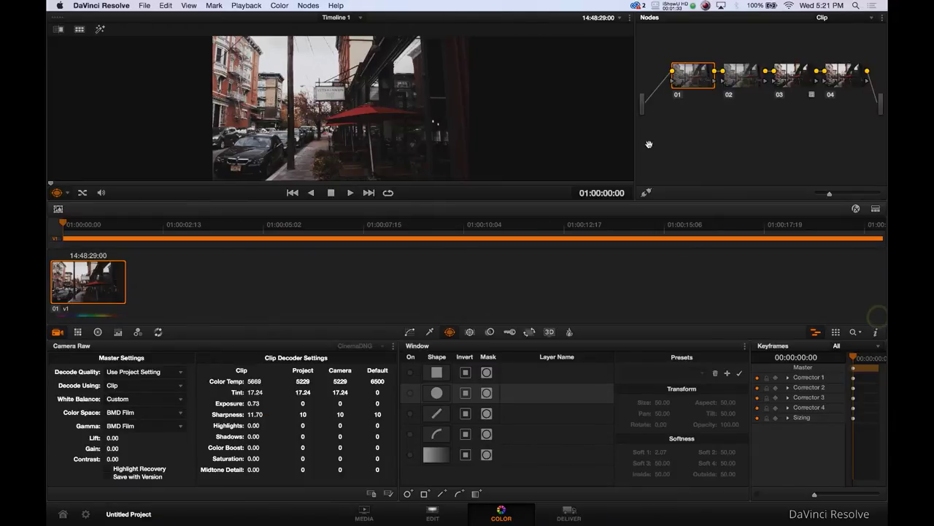
click(744, 76)
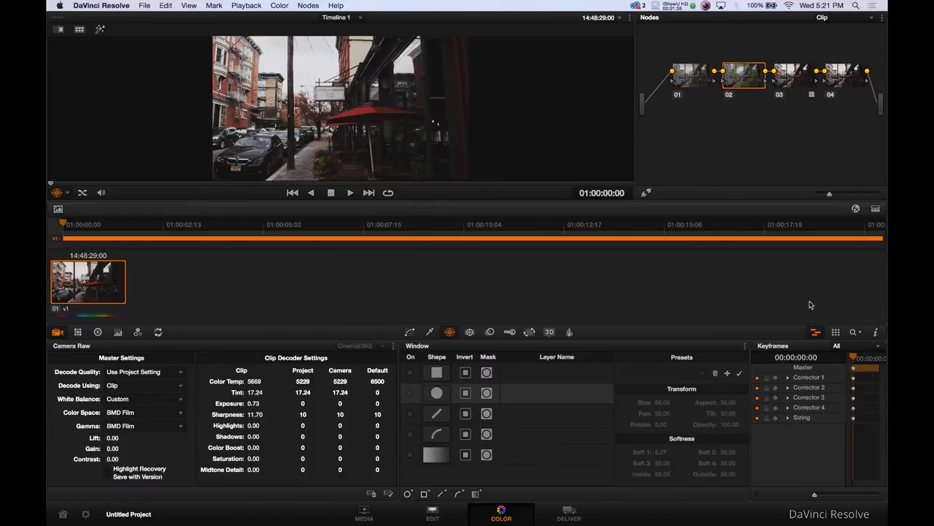
click(876, 208)
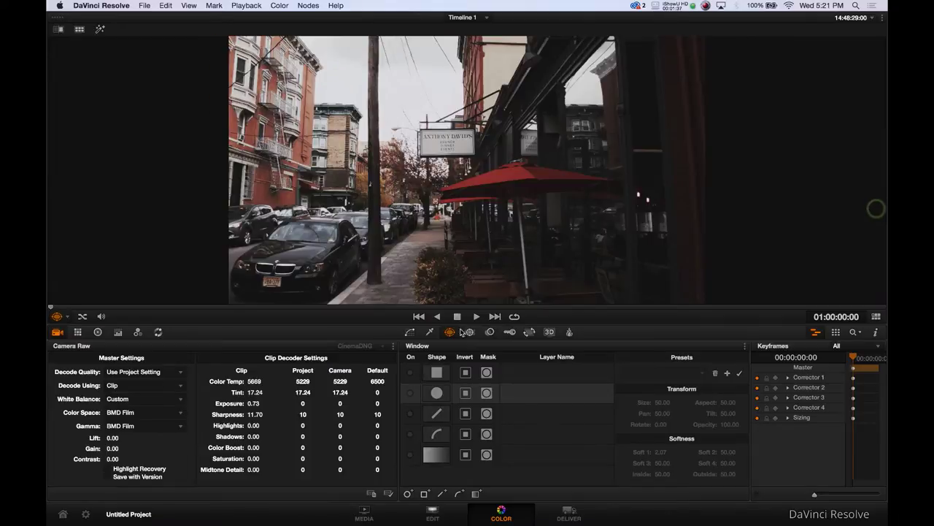
click(410, 331)
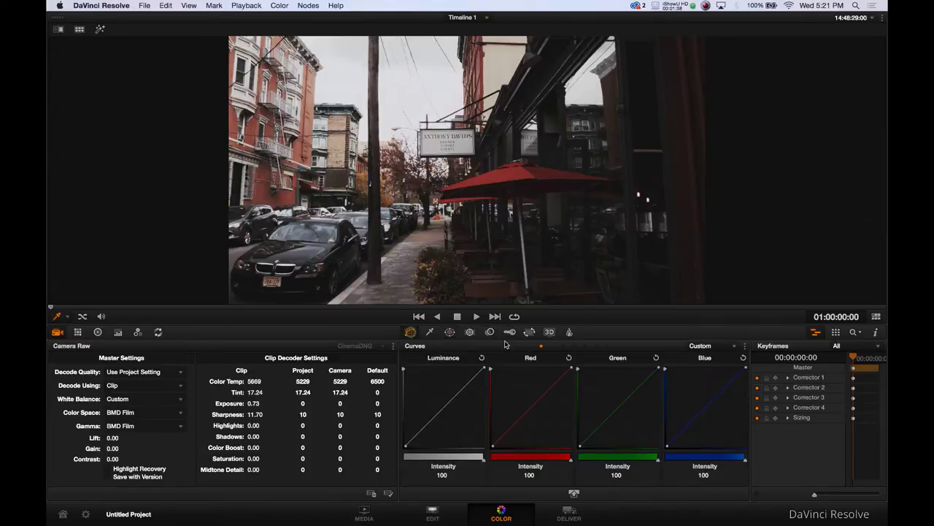
click(743, 349)
click(744, 368)
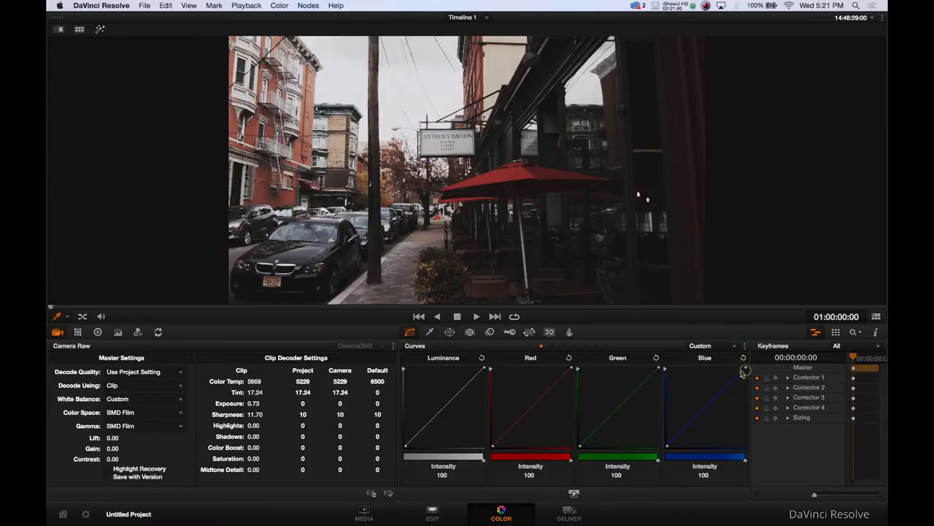
click(574, 493)
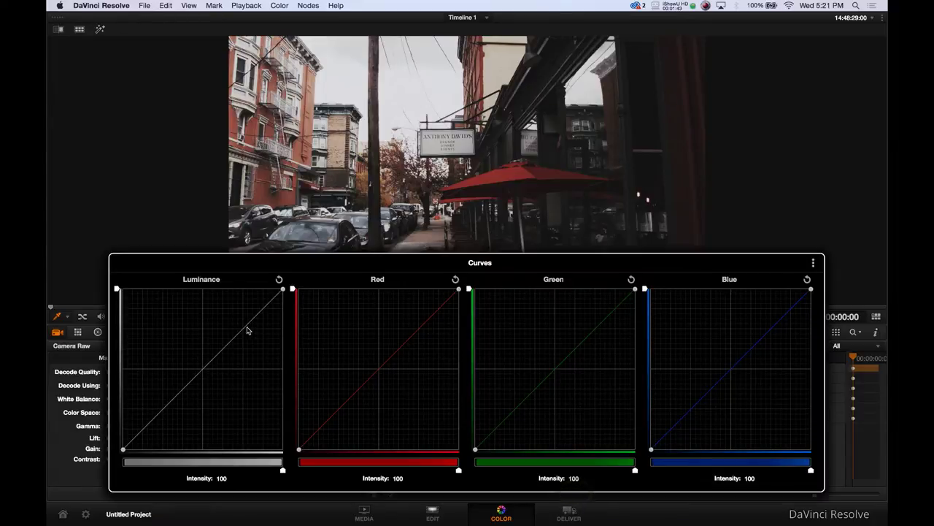
Step: Shape the Luminance curve, ending with a lowered upper point and lifted shadows
drag(247, 326, 251, 331)
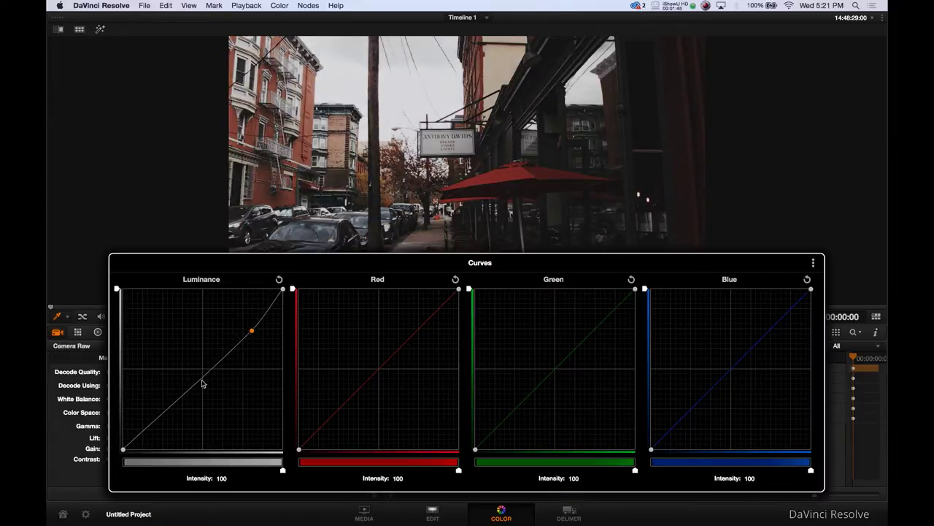
drag(156, 422, 146, 419)
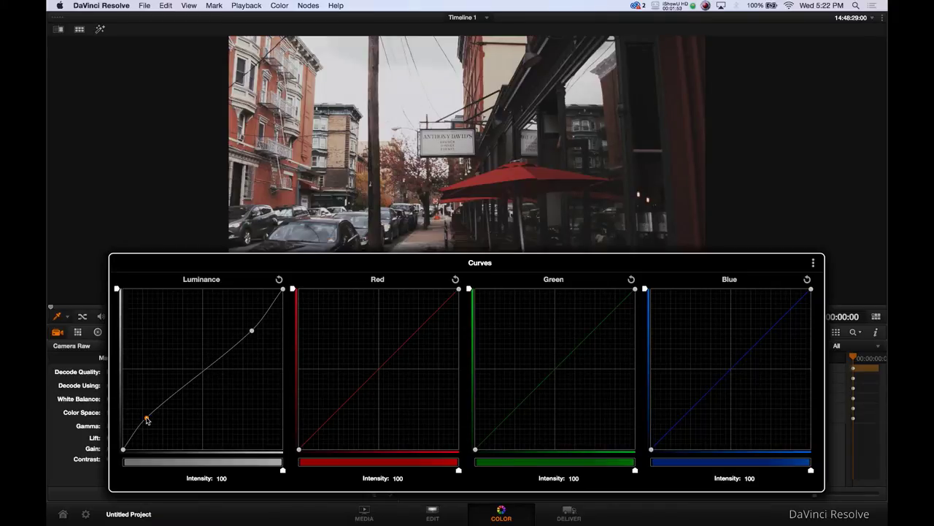
click(280, 281)
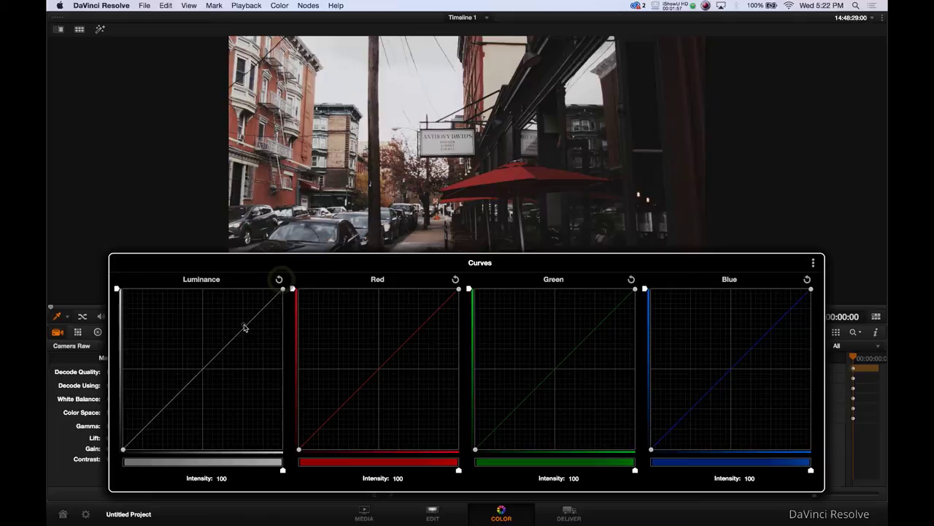
drag(246, 328, 239, 320)
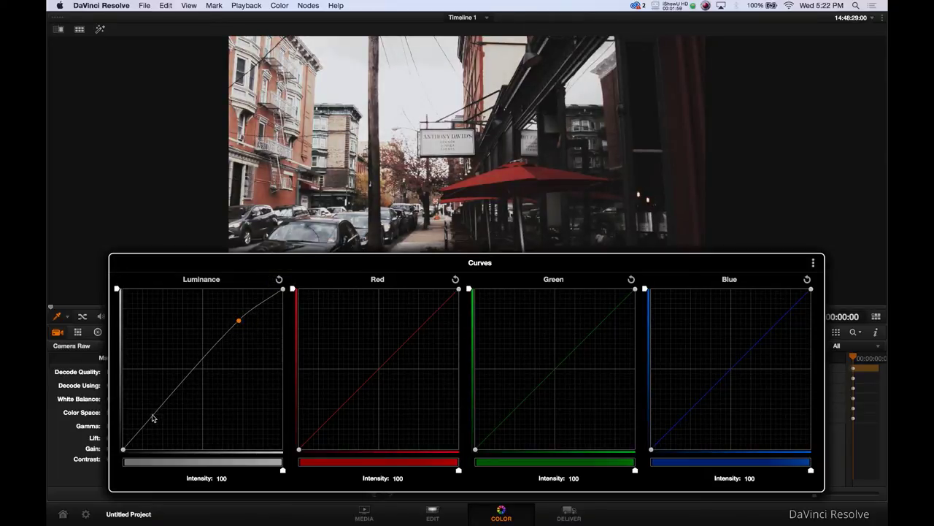
drag(153, 417, 157, 421)
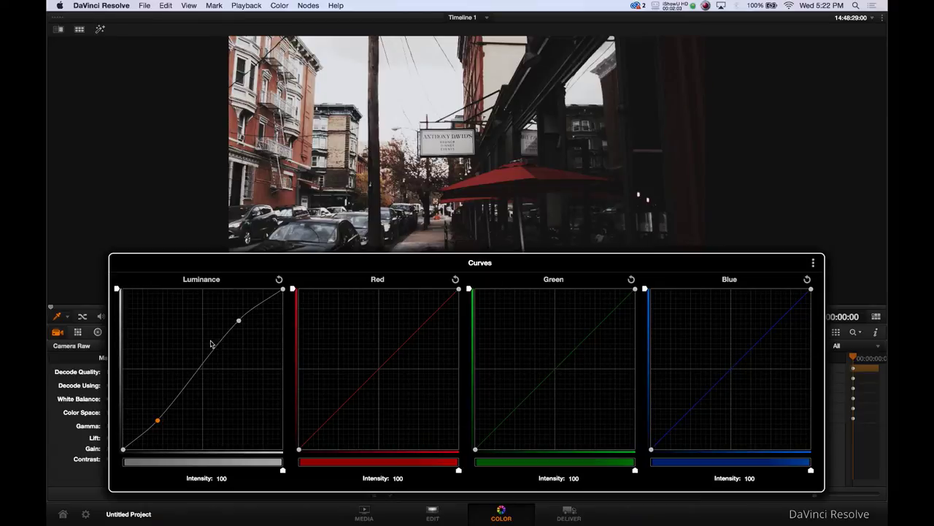
click(280, 279)
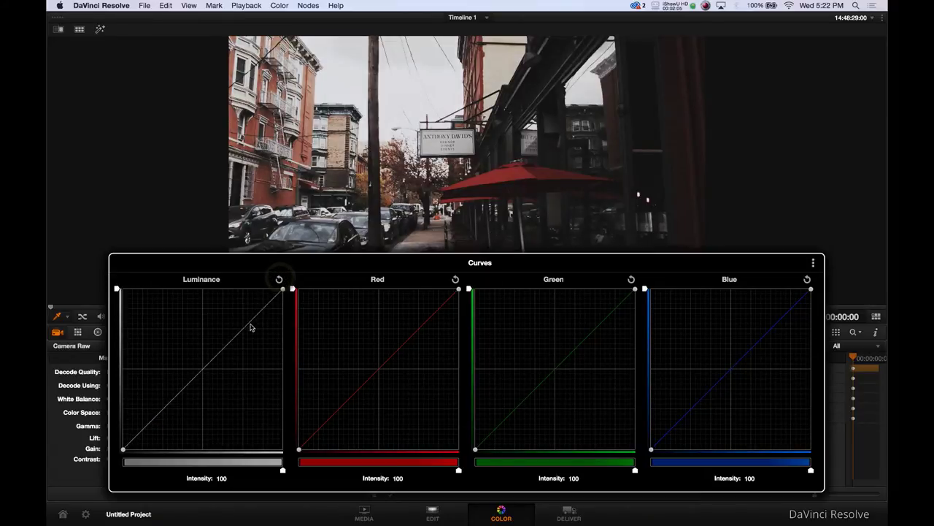
drag(251, 324, 255, 328)
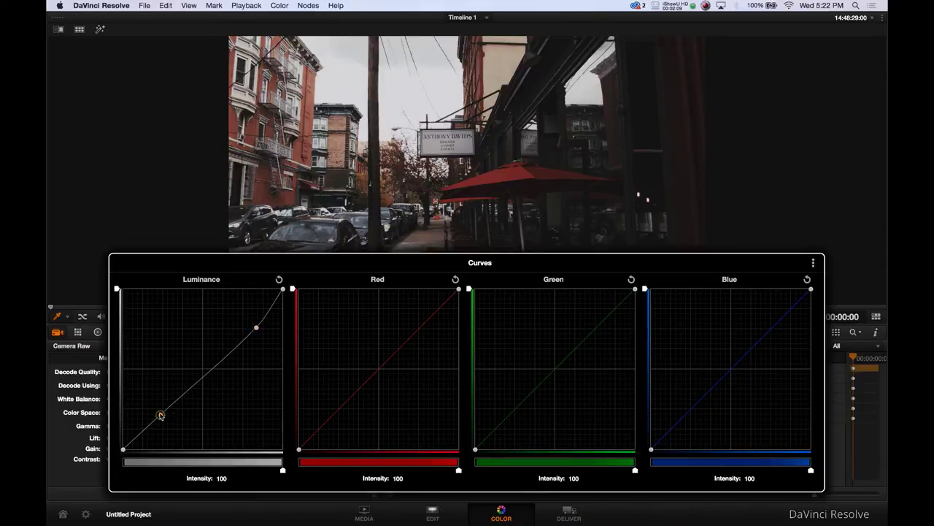
drag(158, 415, 158, 414)
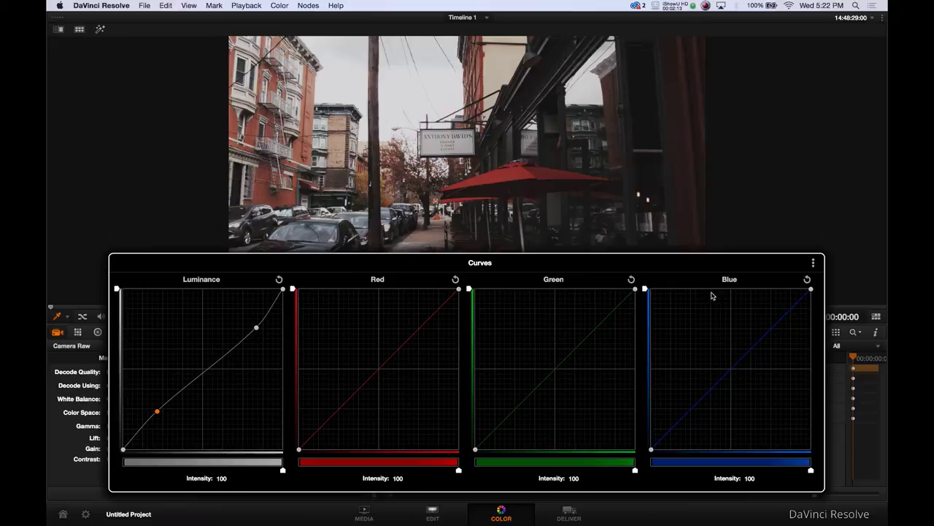
Step: Pull the Blue top point down slightly and add two points on the Red curve
drag(811, 289, 810, 295)
click(421, 327)
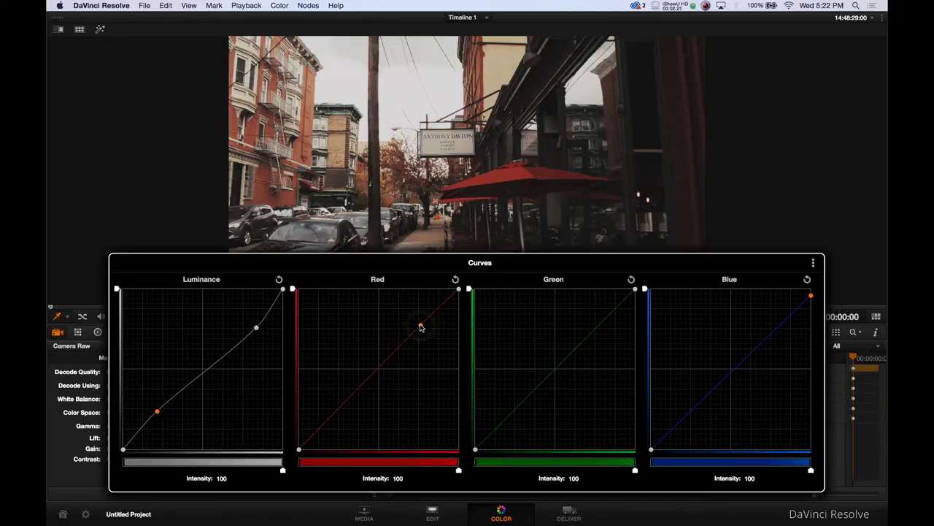
click(337, 414)
click(718, 517)
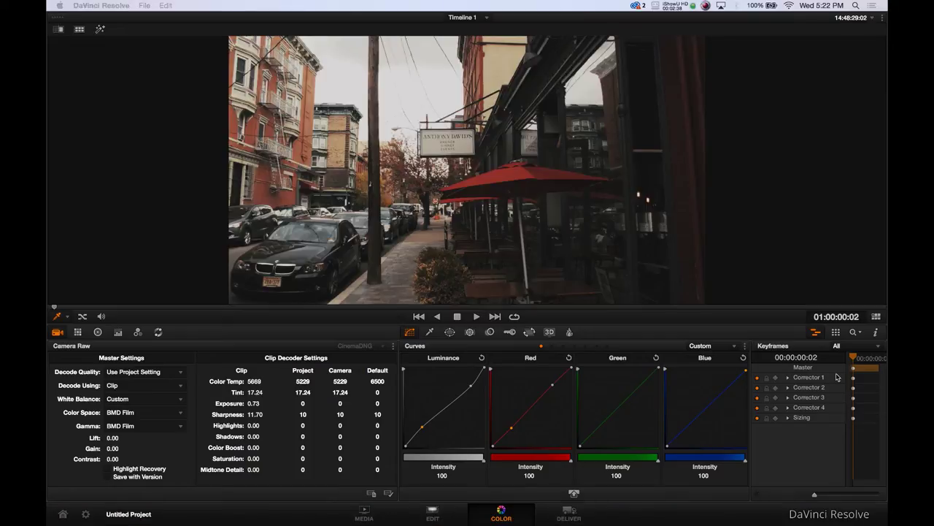
Step: On node 04, switch the curve to Lum Vs Sat and add evenly spaced control points
click(875, 317)
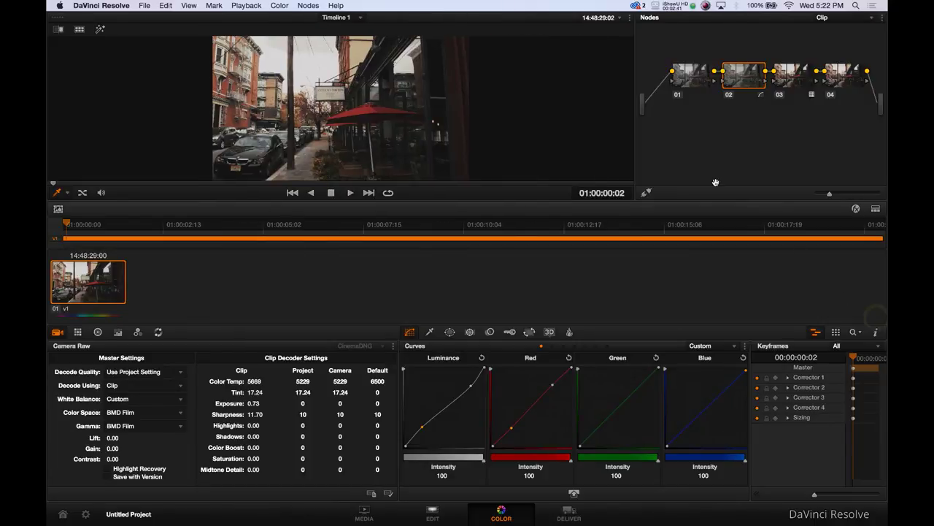
click(836, 80)
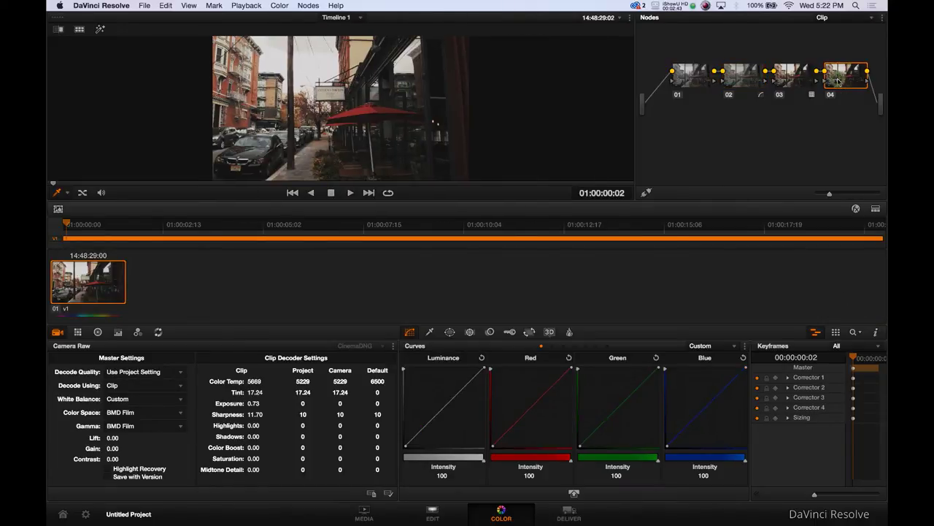
click(693, 348)
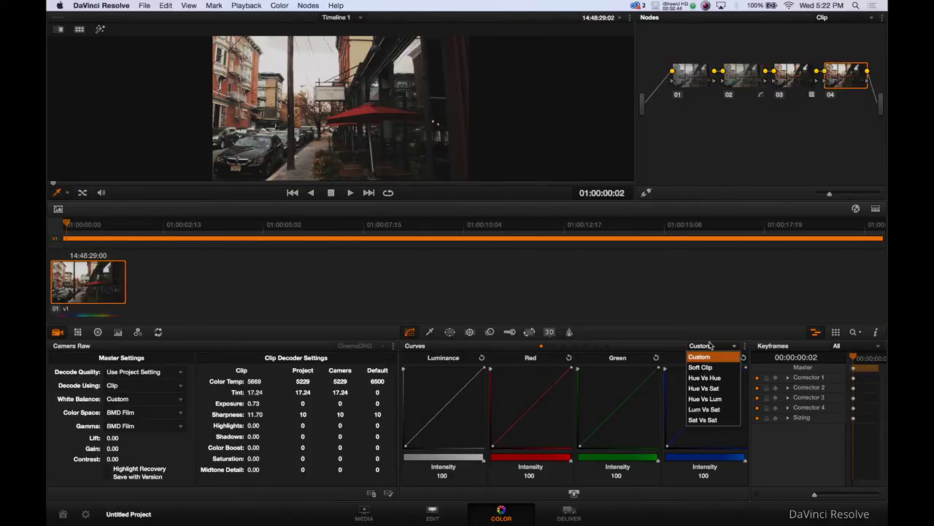
click(710, 410)
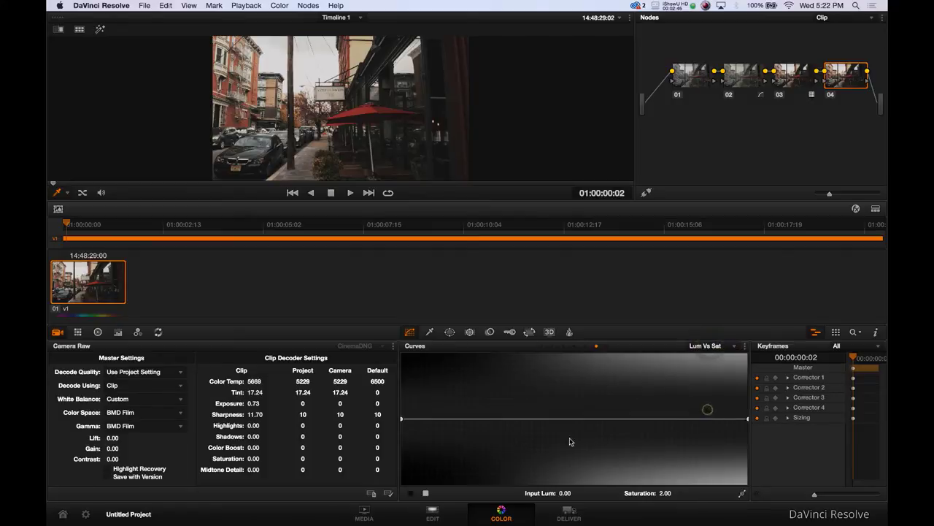
click(426, 494)
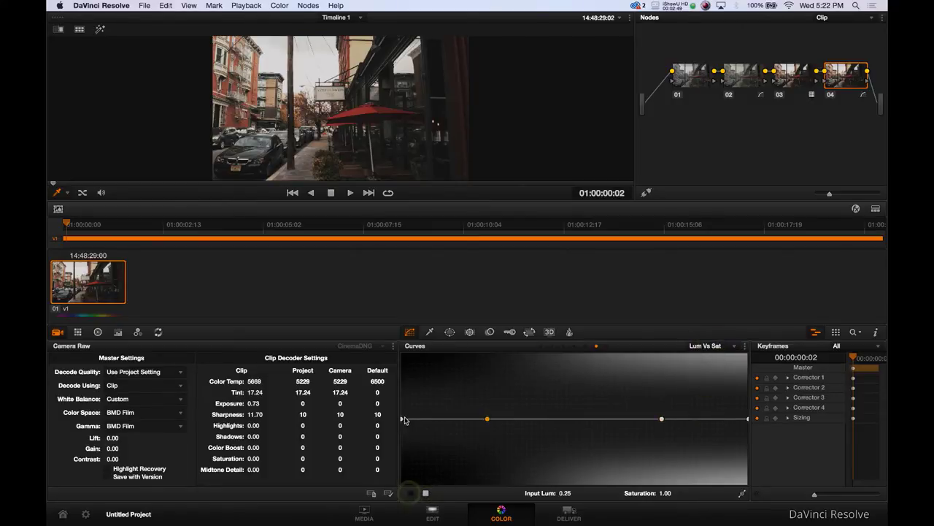
Step: Drag both endpoints down and raise the left midpoint to saturation 1.27 near luminance 0.15
drag(401, 419, 402, 484)
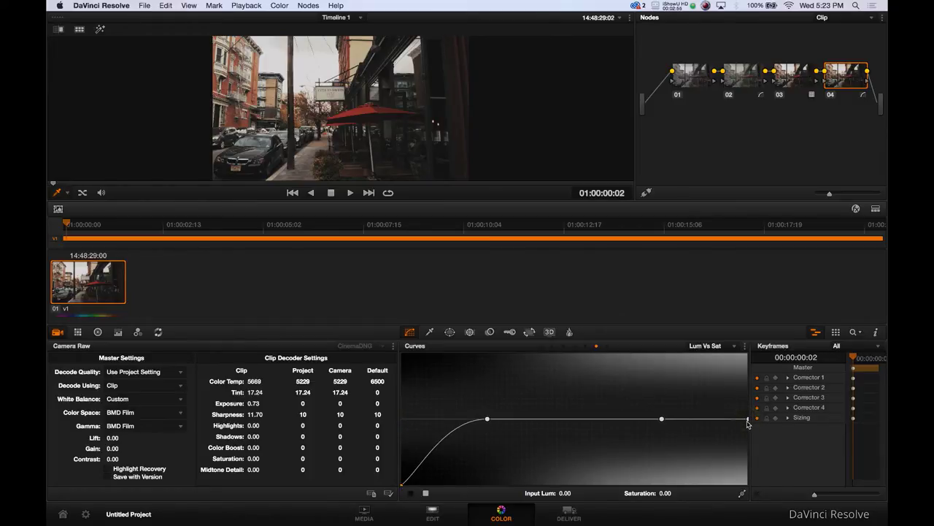
drag(748, 419, 740, 500)
click(875, 208)
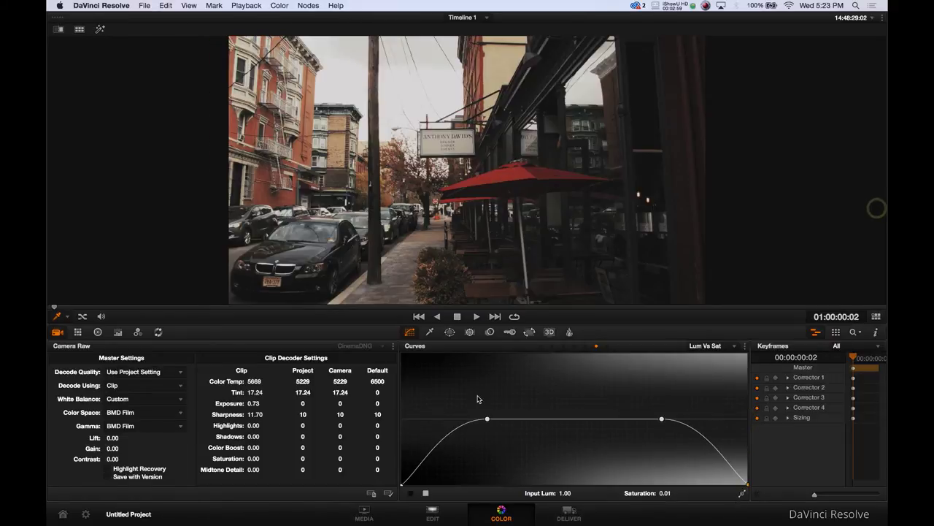
drag(487, 419, 453, 403)
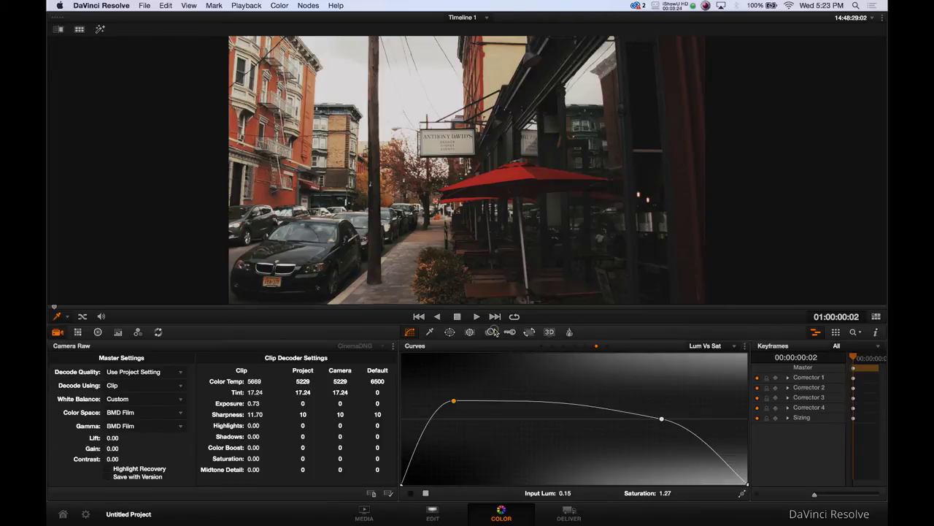
Step: Switch the Blur palette to Sharpen and lower the R, G, B radius from 0.50 to 0.45
click(493, 332)
click(713, 347)
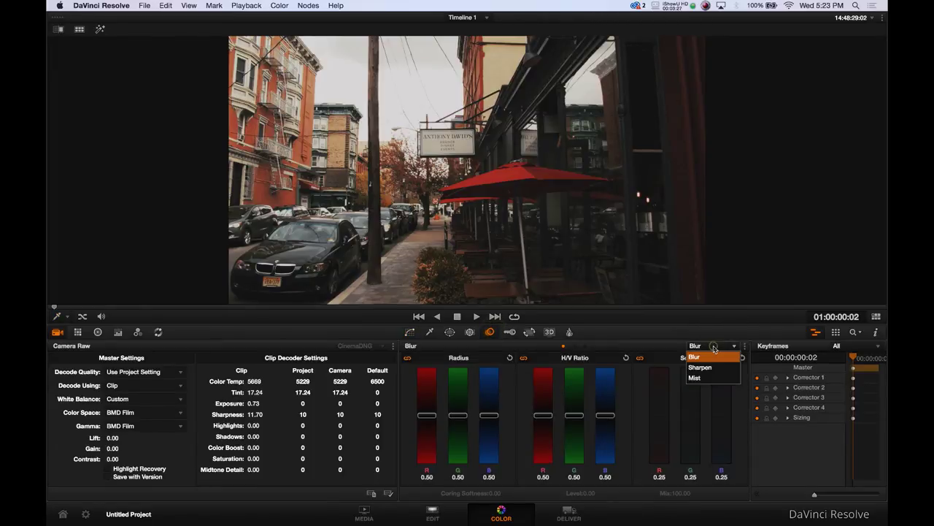
click(700, 367)
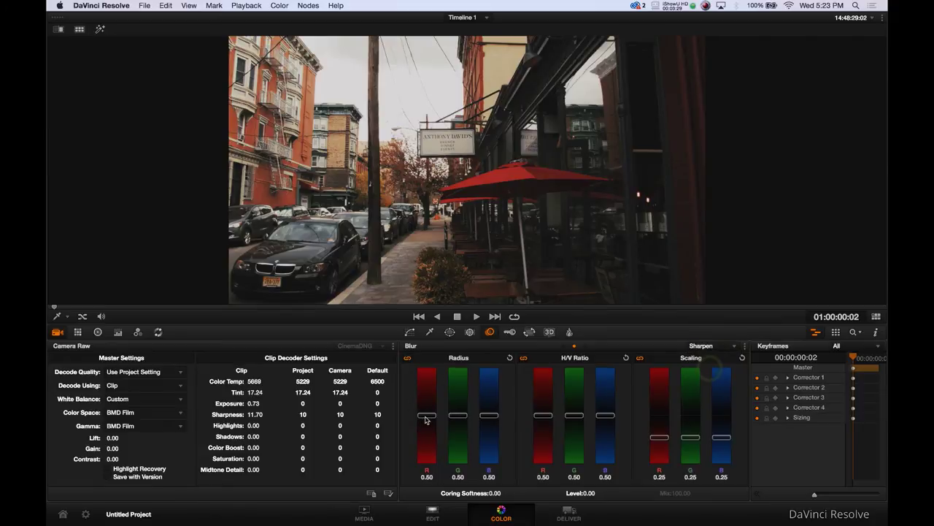
drag(426, 418, 426, 421)
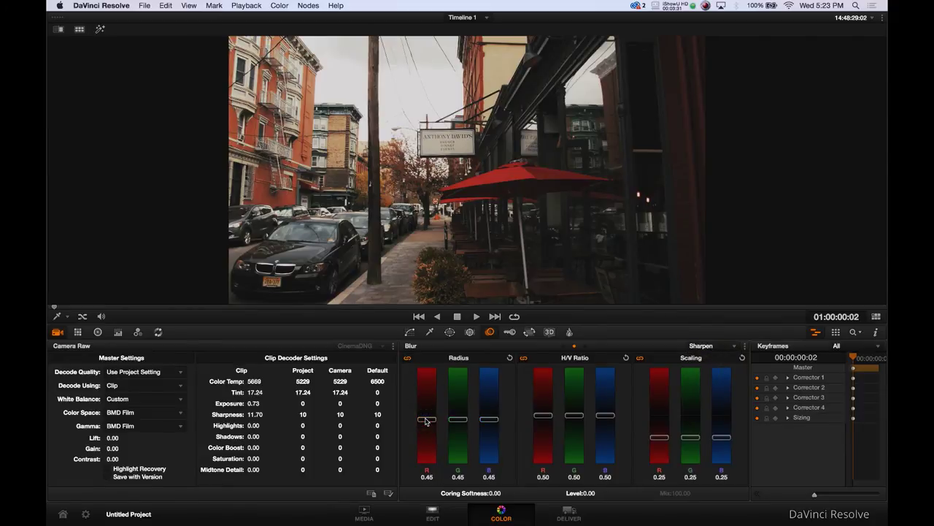
click(280, 5)
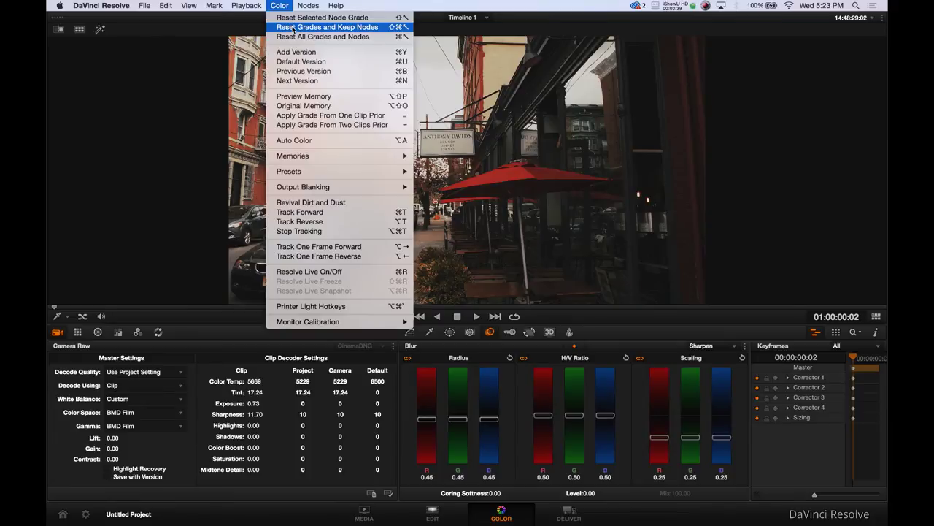
Step: Apply Color > Output Blanking > 2.35 to letterbox the clip
mouse_move(295, 189)
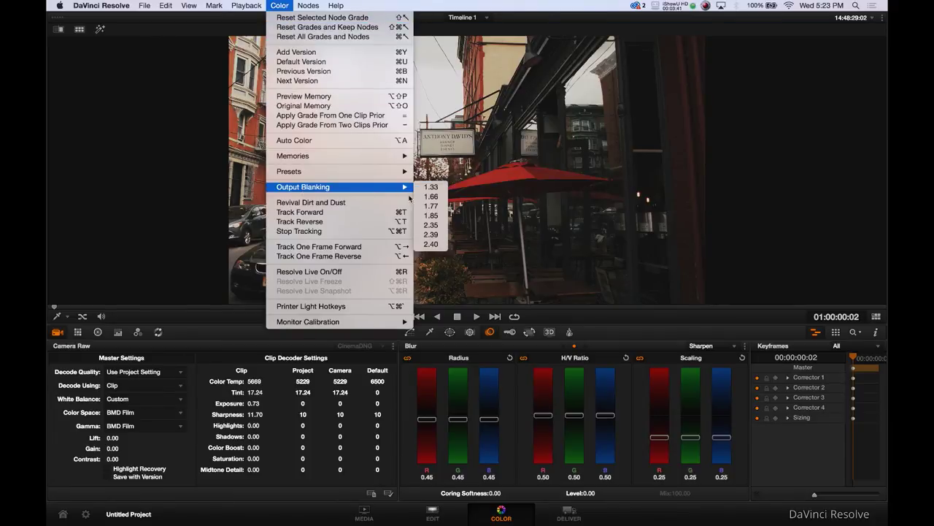
click(428, 224)
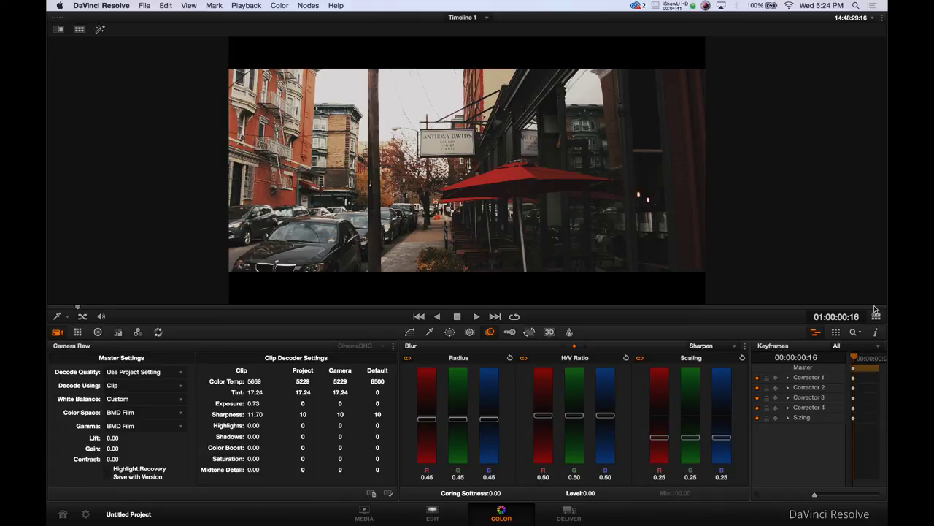
Step: Select node 03 and bypass all grades with Shift+D to show the flat original clip
click(875, 316)
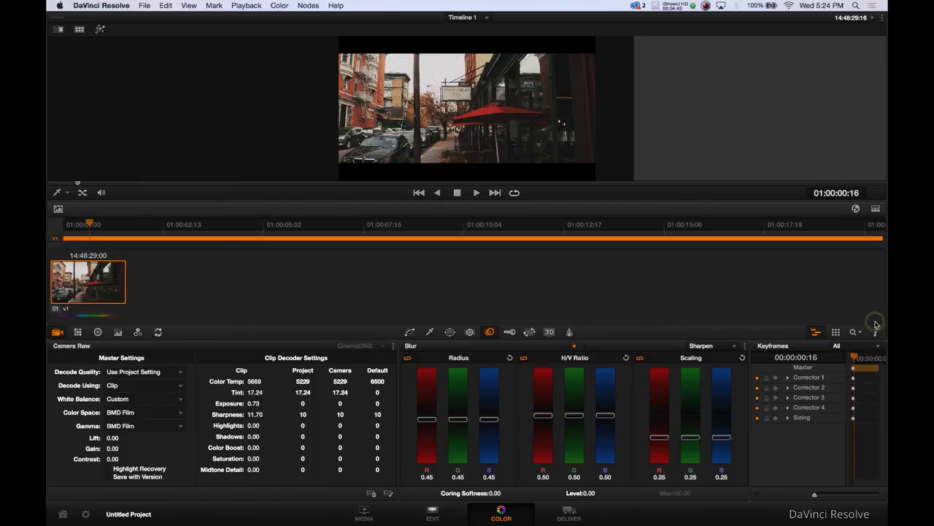
click(798, 82)
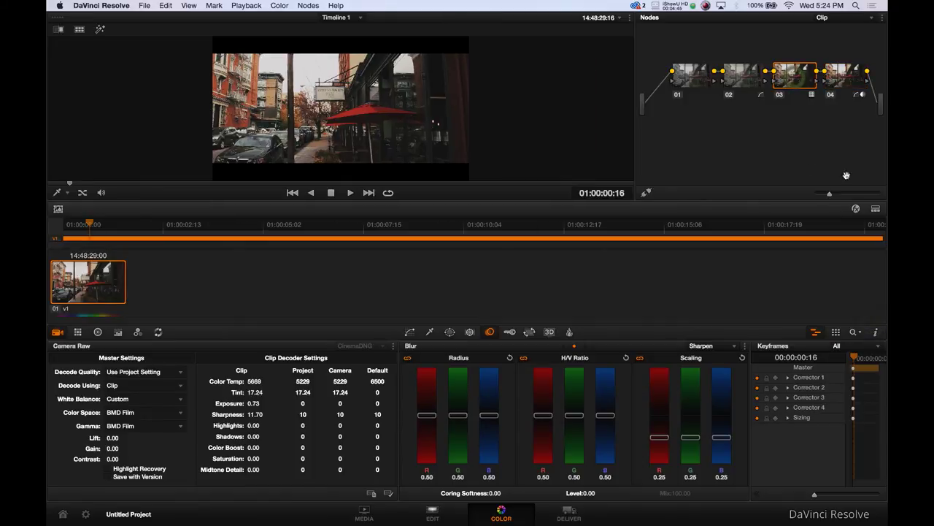
click(877, 209)
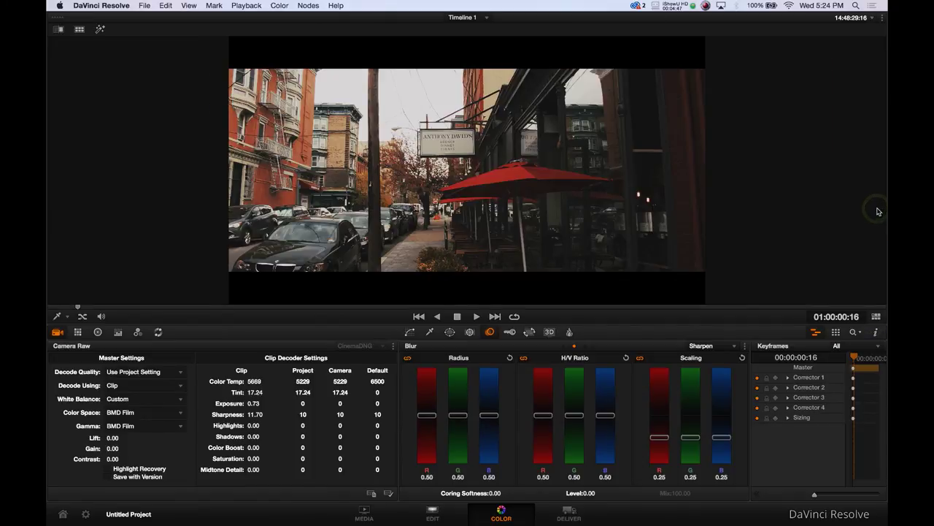
key(shift+d)
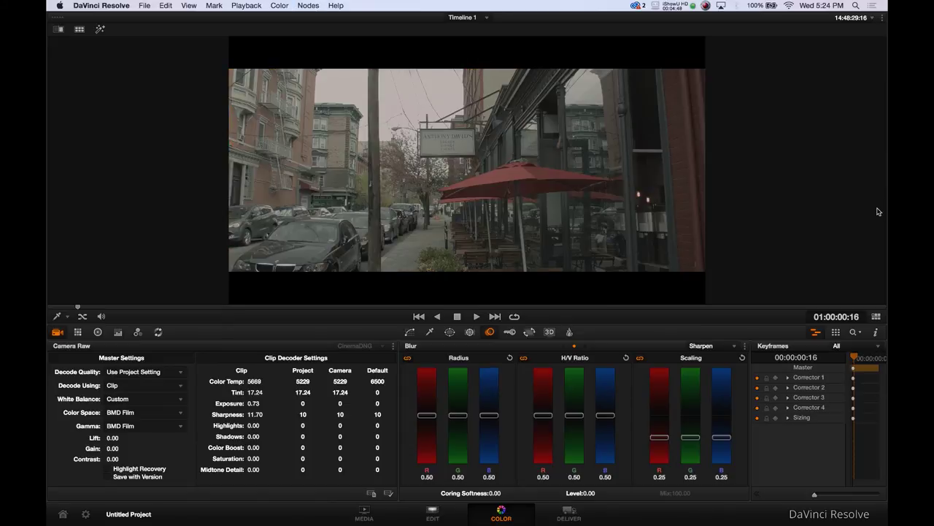
click(879, 316)
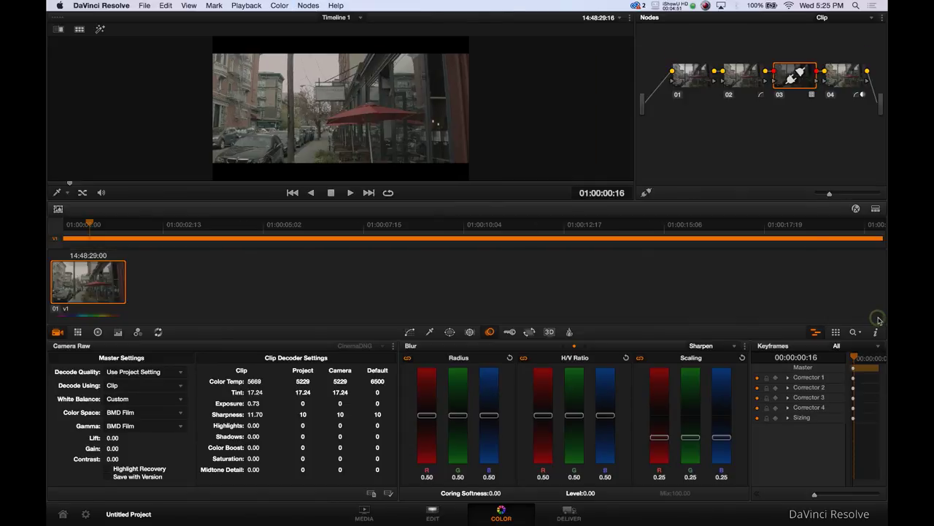